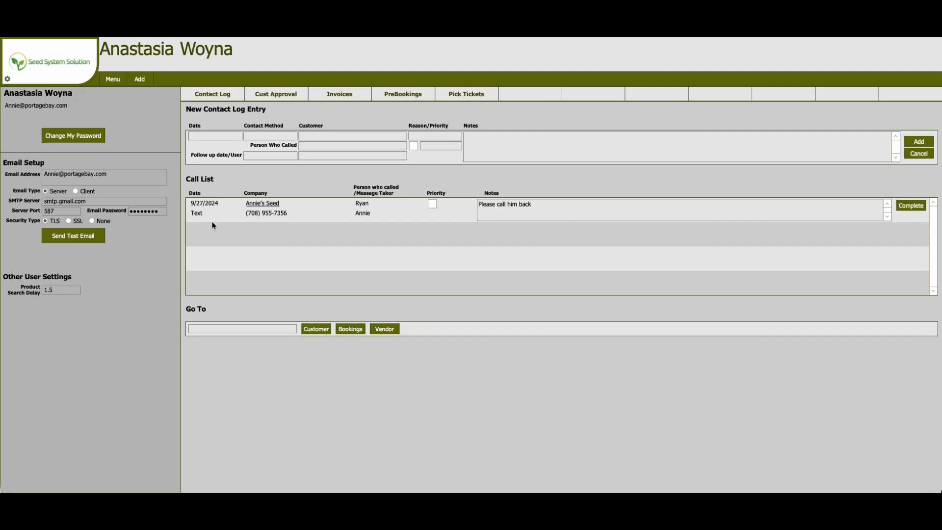
Open the Physical Inventory report from the inventory reports section.
click(114, 80)
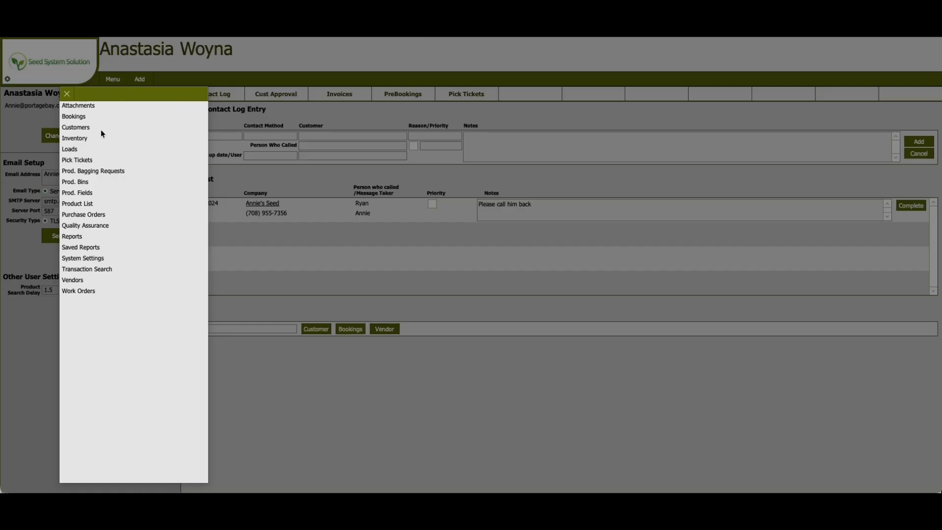
click(74, 238)
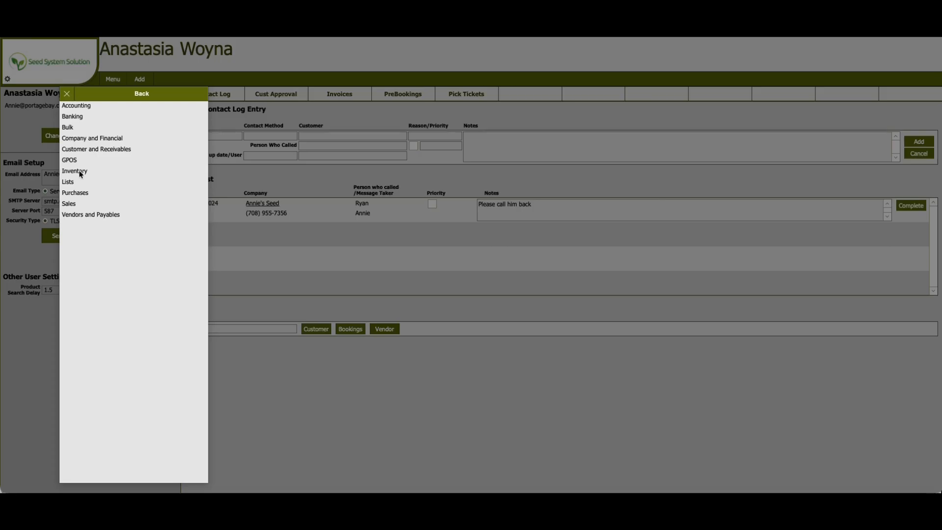
click(81, 172)
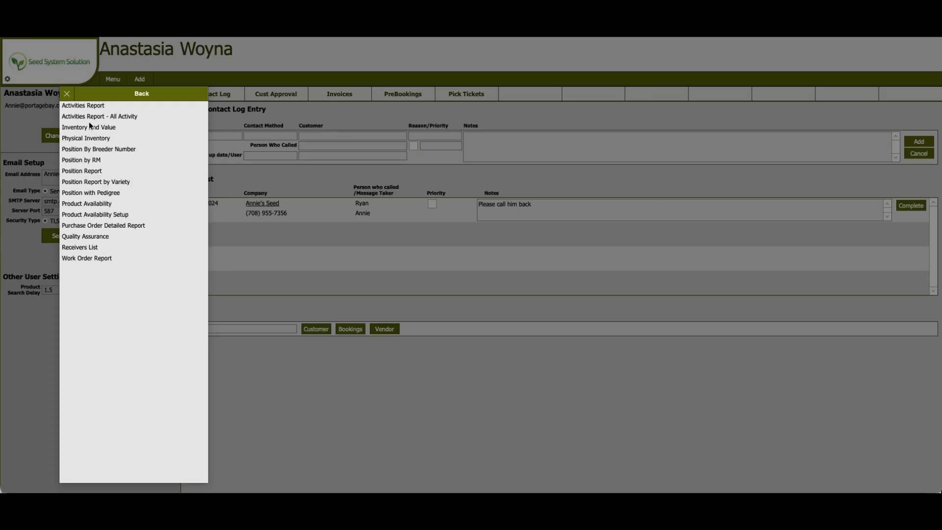
click(91, 139)
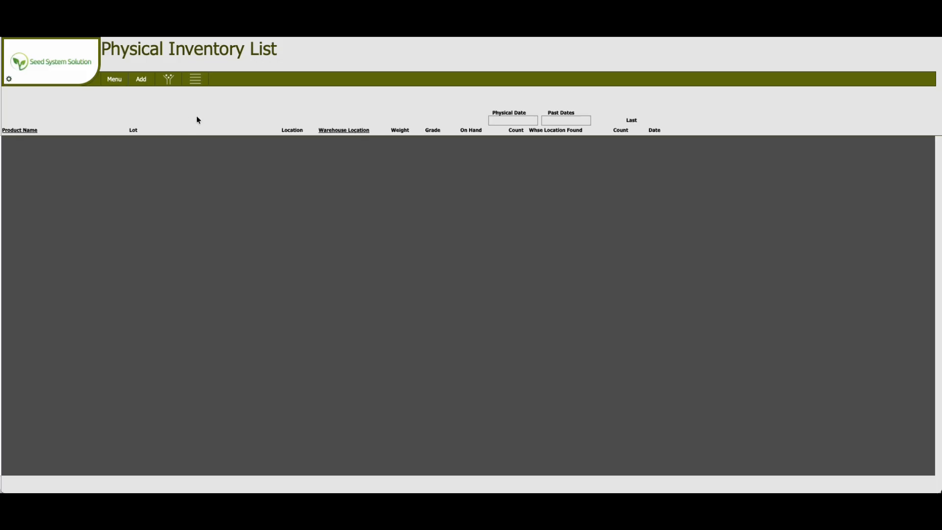
Set the report's As Of Date filter to 2/4/2026.
click(168, 83)
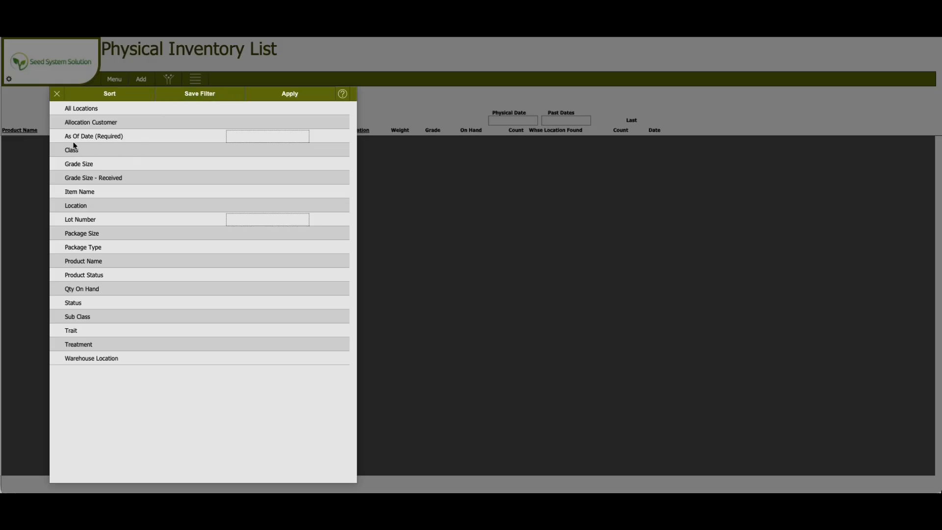
click(242, 137)
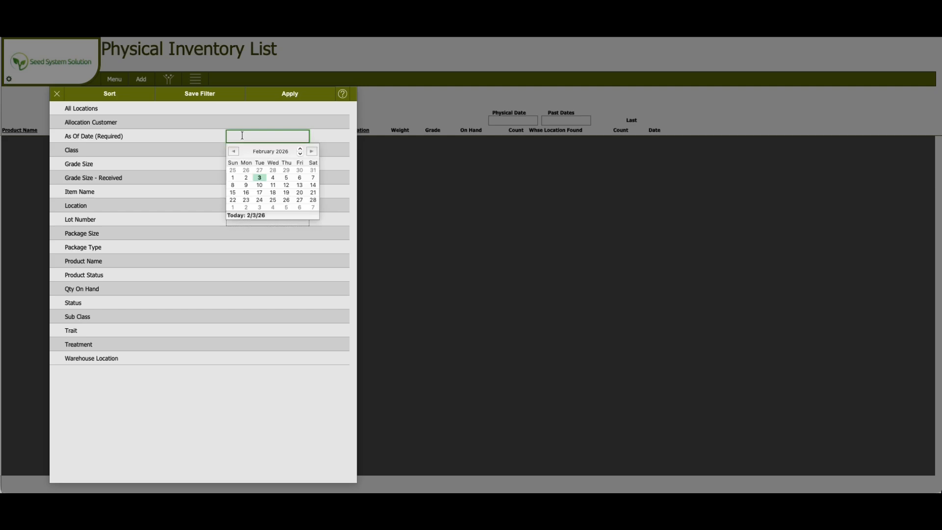
click(259, 178)
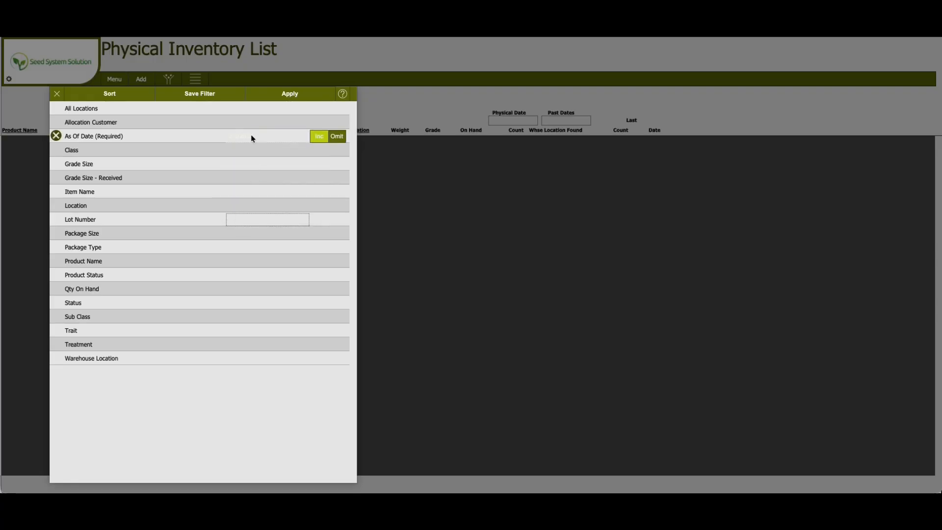
click(252, 137)
click(272, 181)
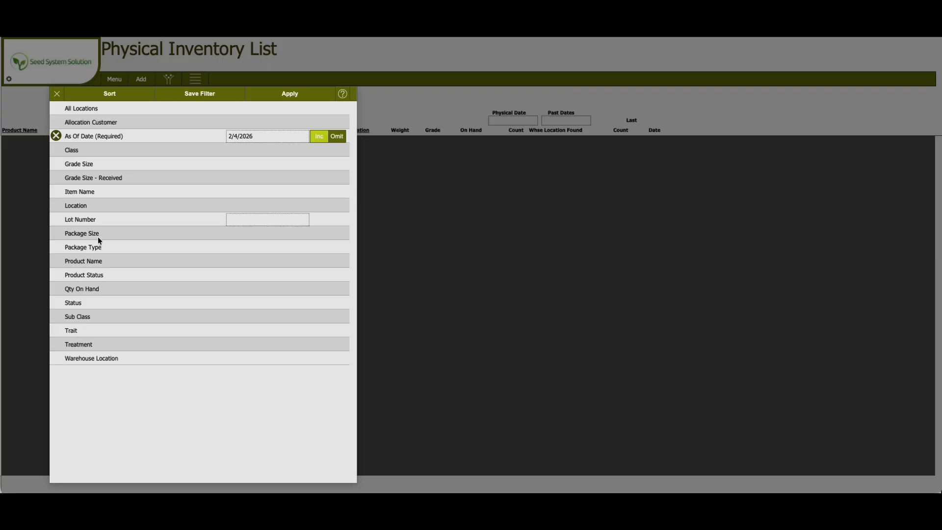
Add a Class filter for Corn and apply the filters.
click(80, 151)
click(85, 139)
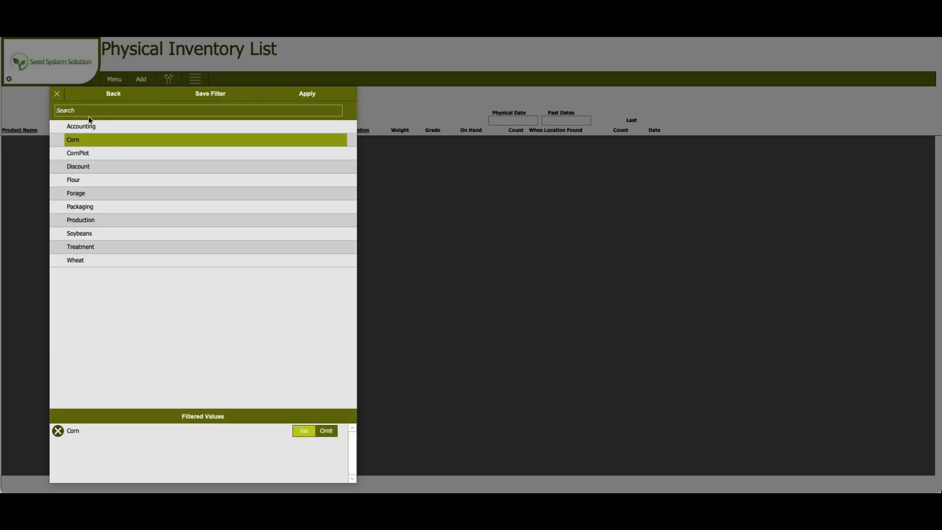
click(326, 90)
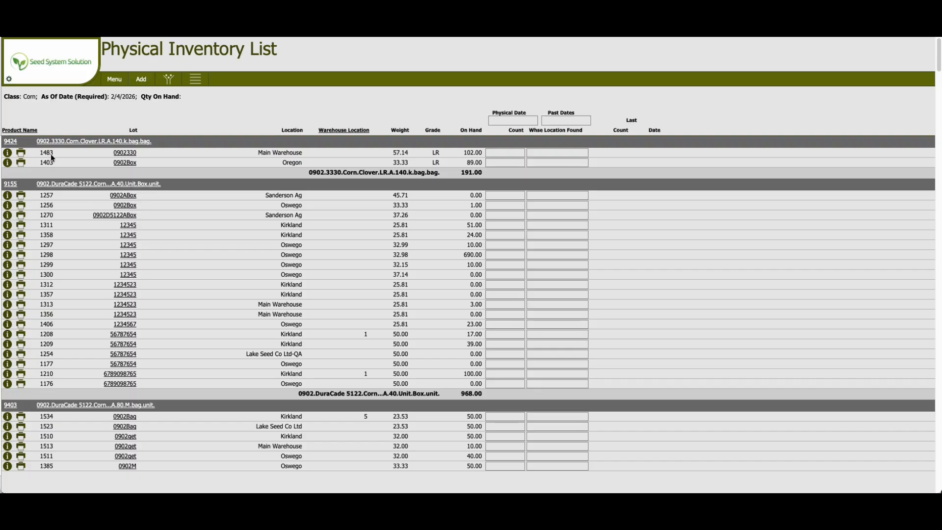
Inspect the first Corn product's record and the transaction history of inventory 1483.
click(78, 142)
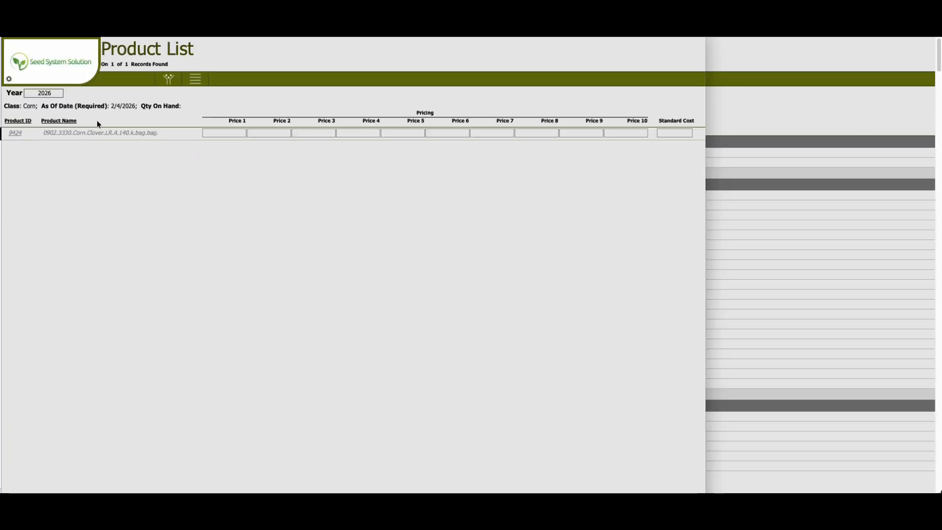
click(75, 67)
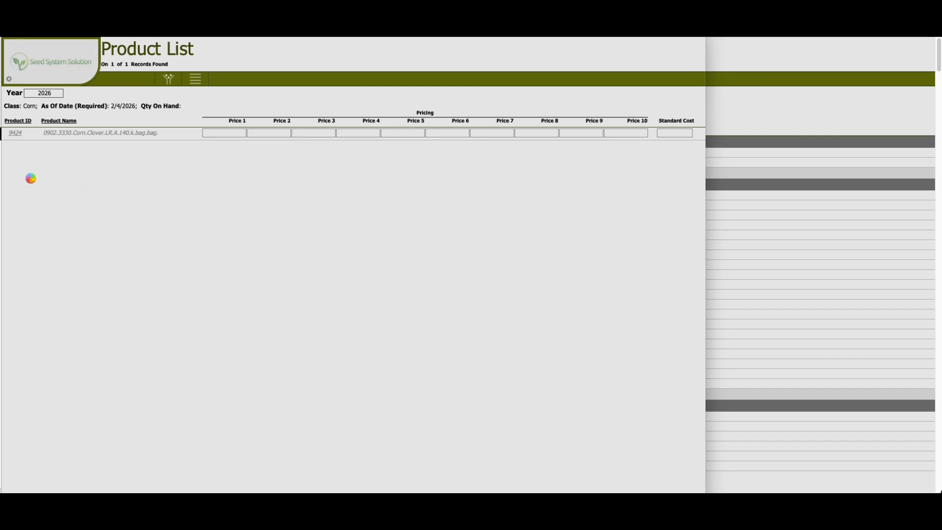
click(8, 153)
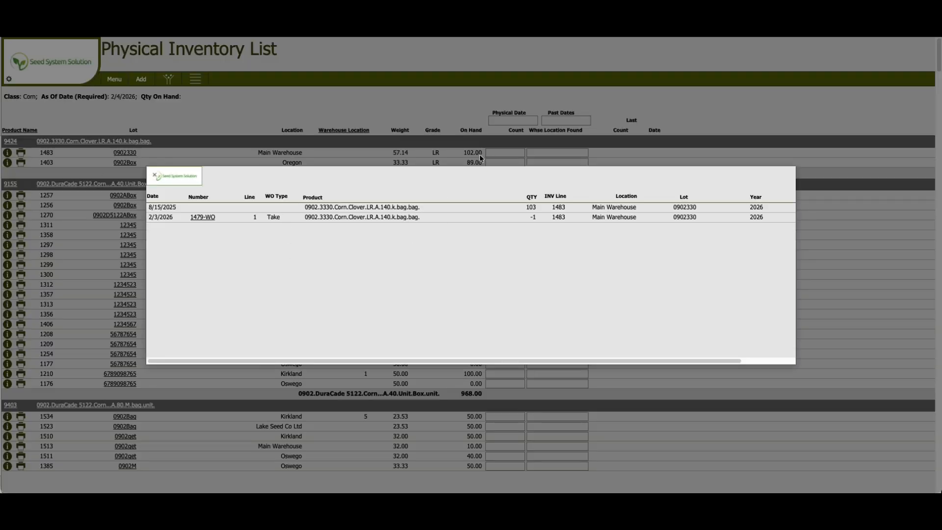
click(168, 181)
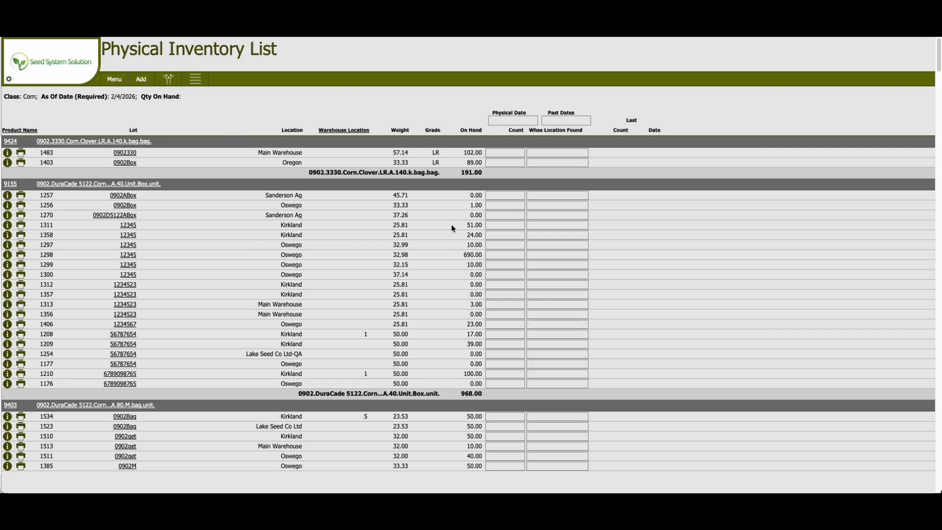
Set the physical count date to 2/4/2026.
click(198, 83)
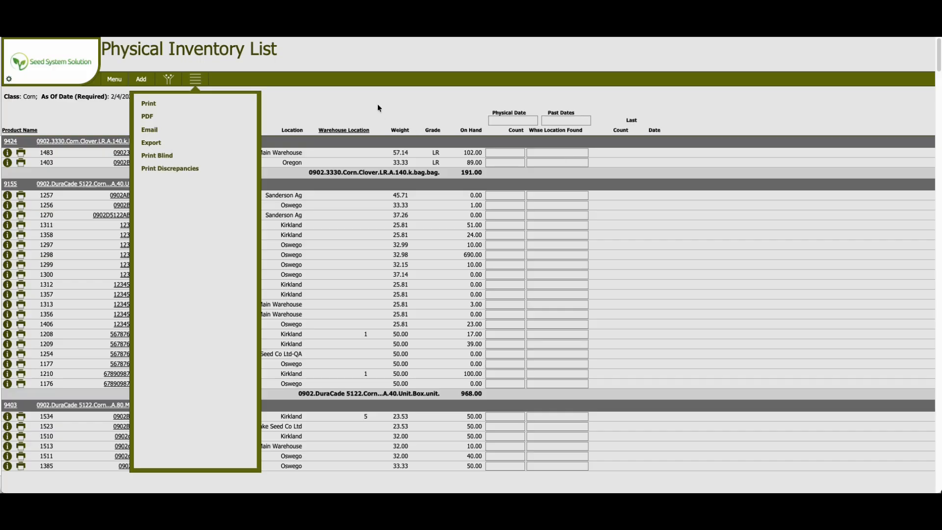
click(320, 102)
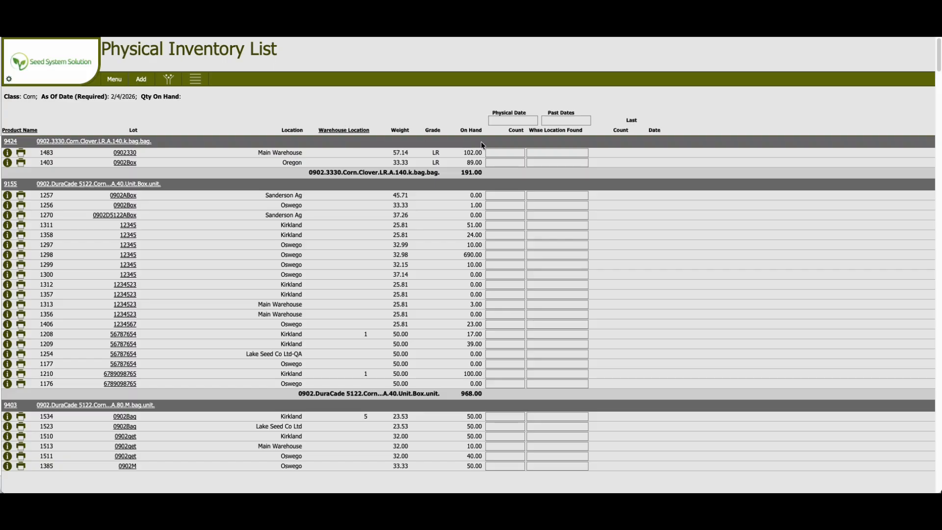
click(514, 121)
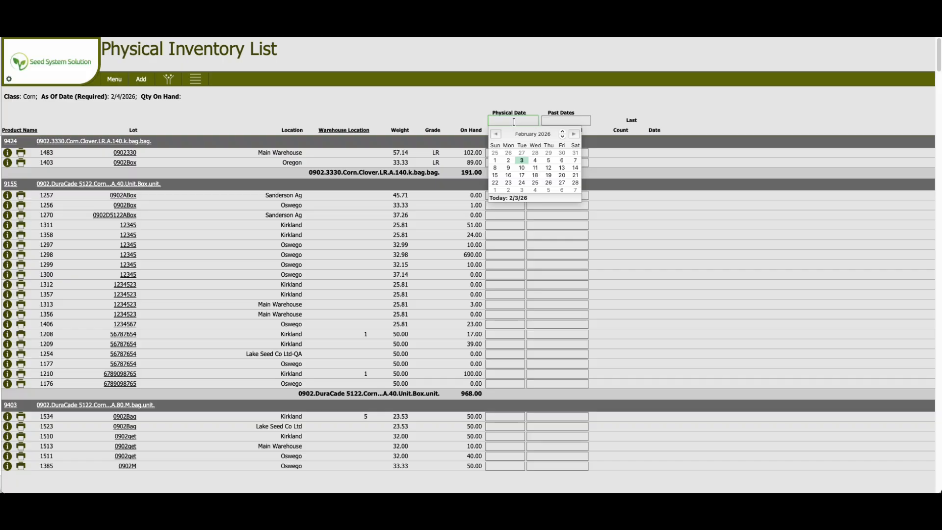
click(534, 160)
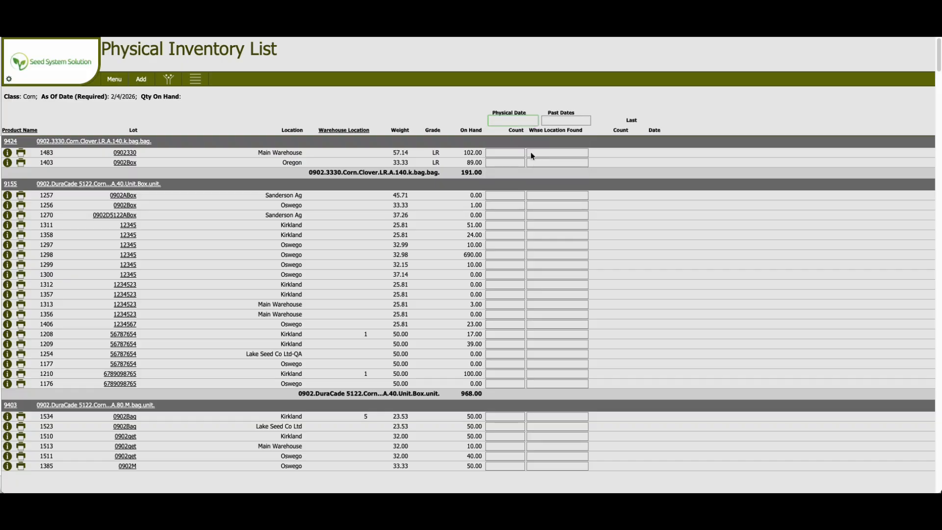
click(681, 120)
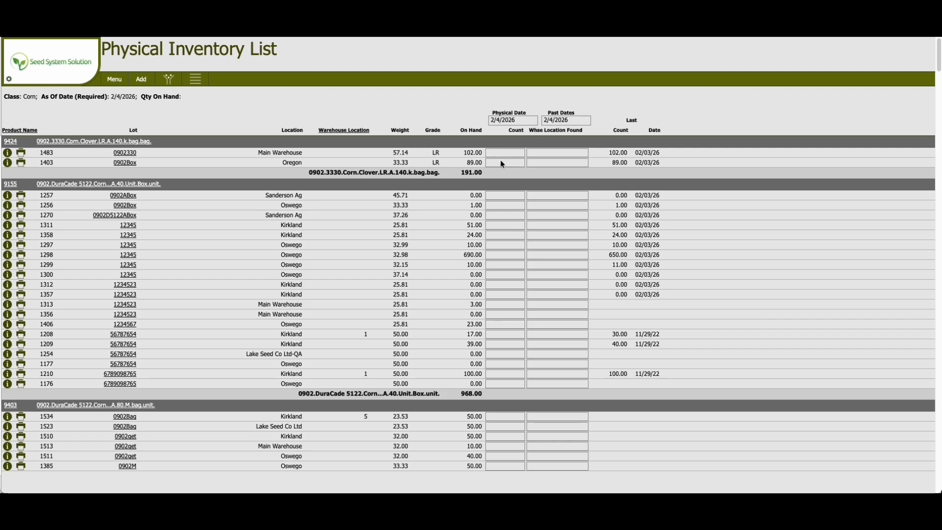
Enter physical counts of 2, 51, 25 and 11 for inventory IDs 1256, 1311, 1358 and 1297.
click(501, 205)
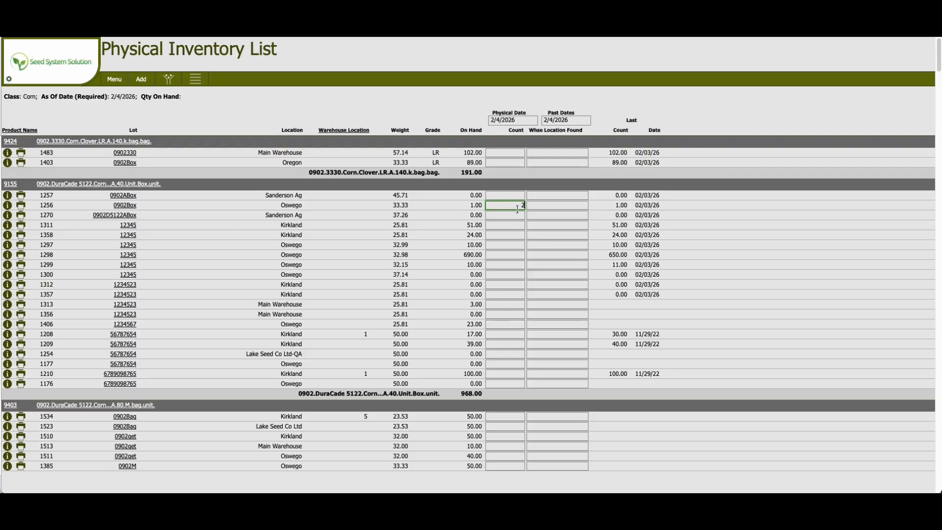
click(519, 212)
text(51)
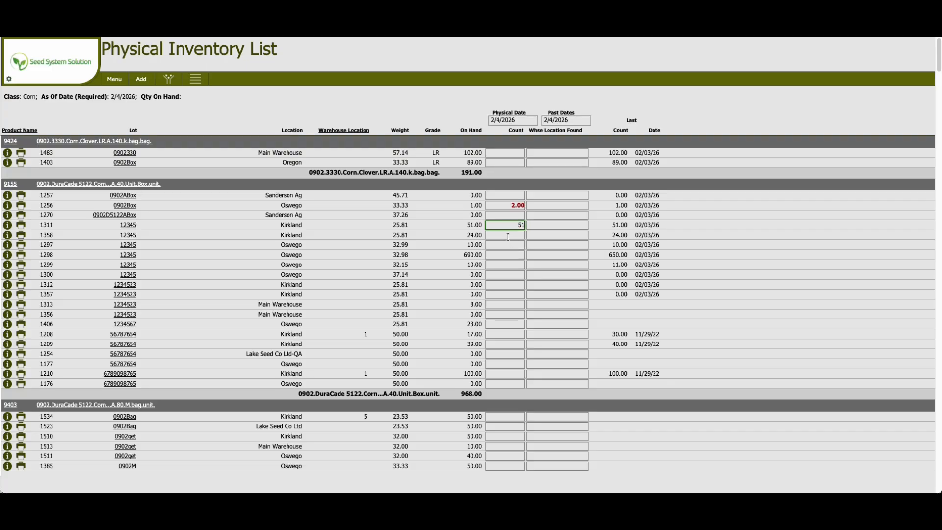
click(508, 236)
text(25)
click(508, 247)
text(11)
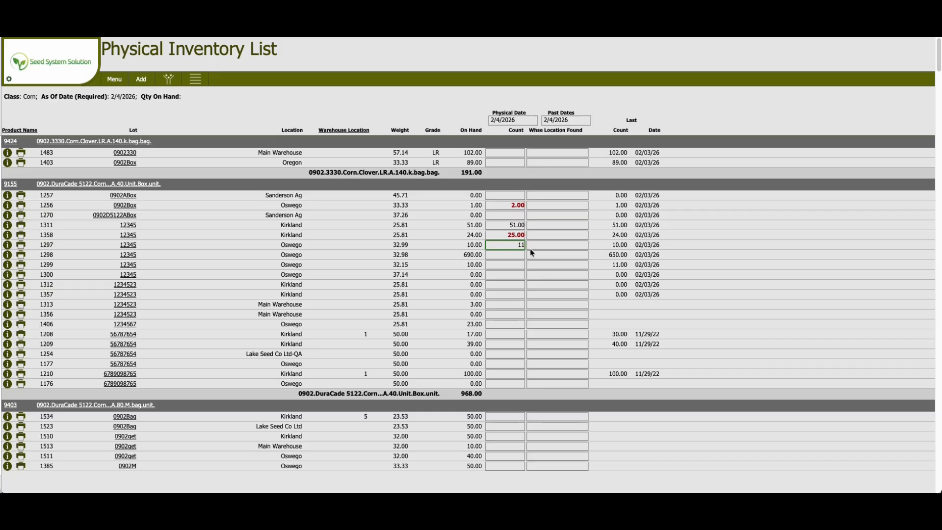
Record A1 as the warehouse location found for inventory 1297.
click(563, 245)
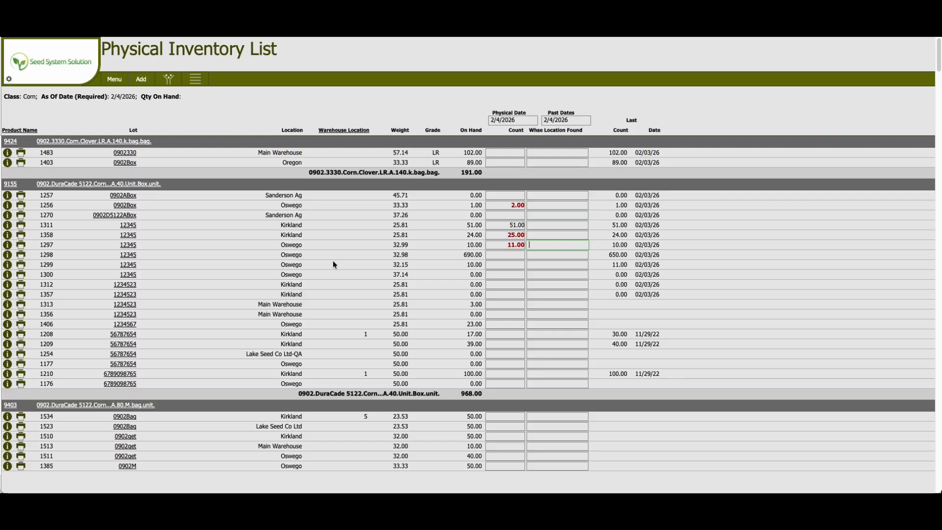
text(A1)
click(545, 254)
Print the discrepancies report for the counted inventory.
click(195, 82)
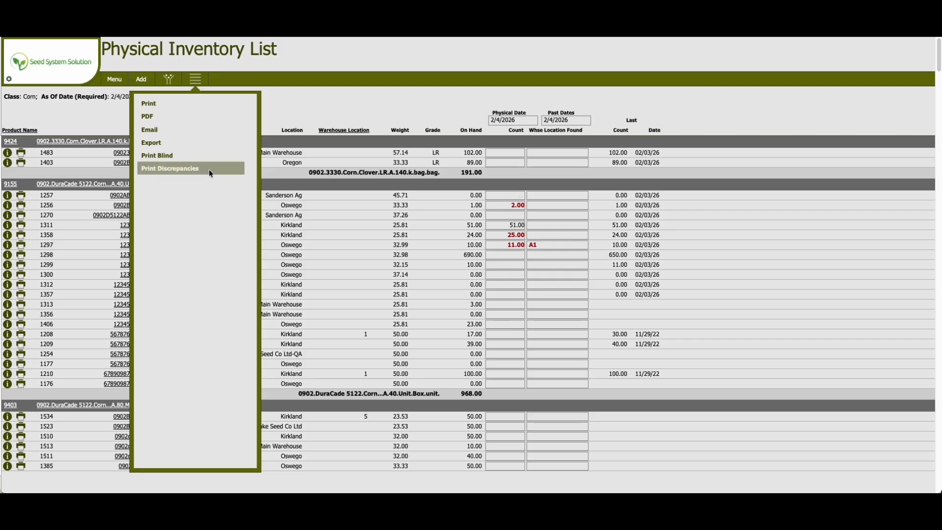
click(180, 168)
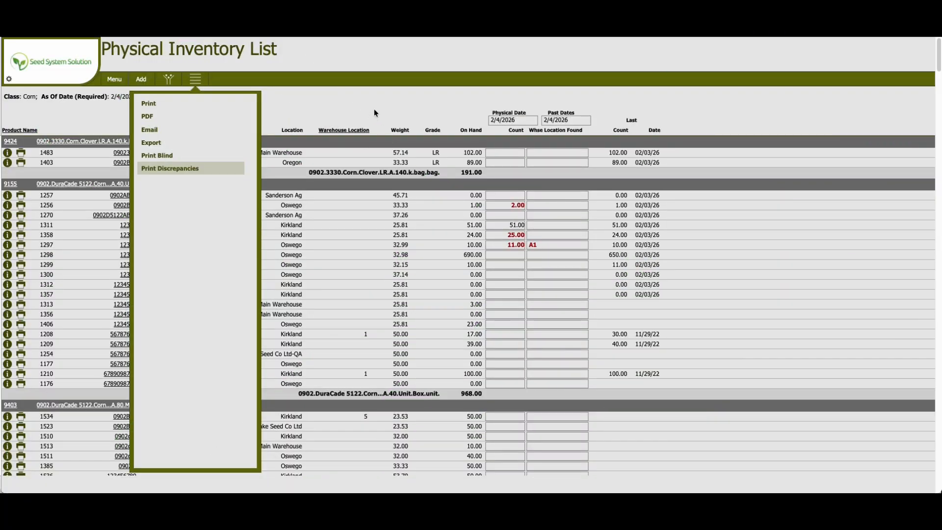
click(374, 110)
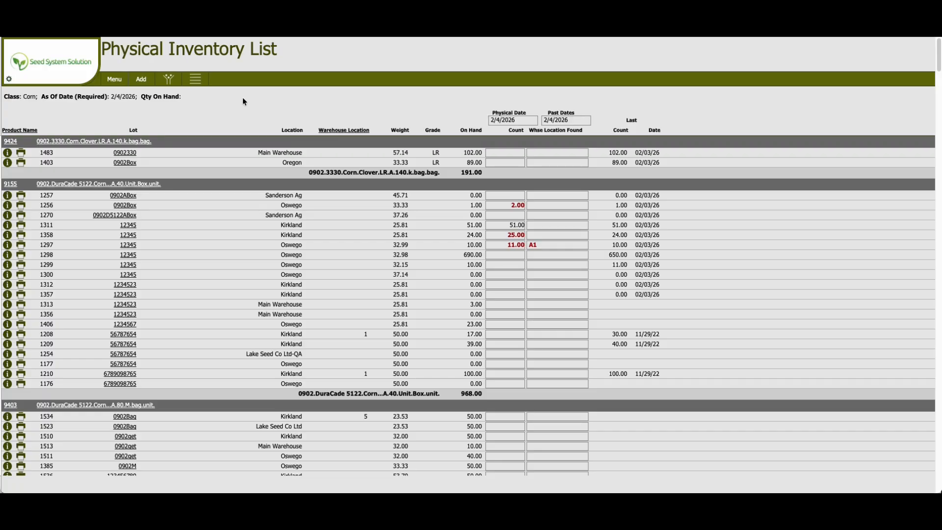
Open the Inventory List and review the printed discrepancy report.
click(117, 85)
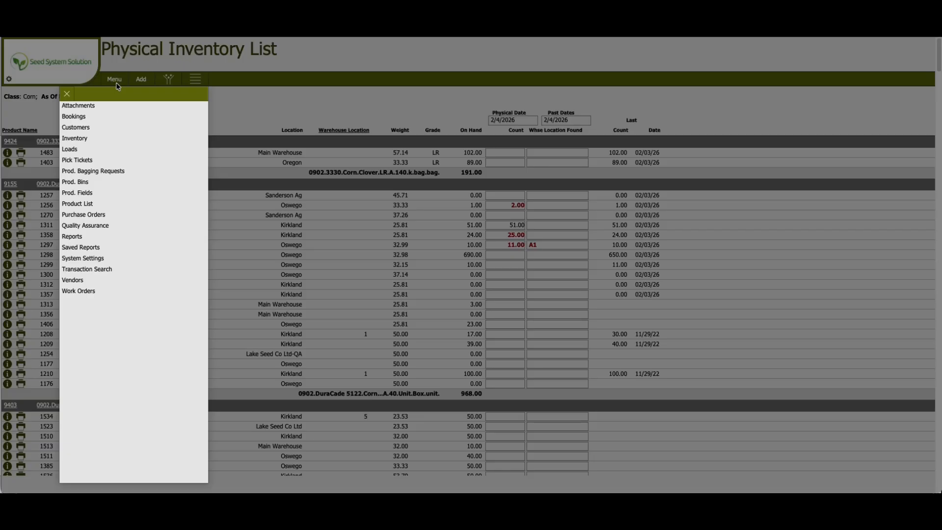
click(77, 143)
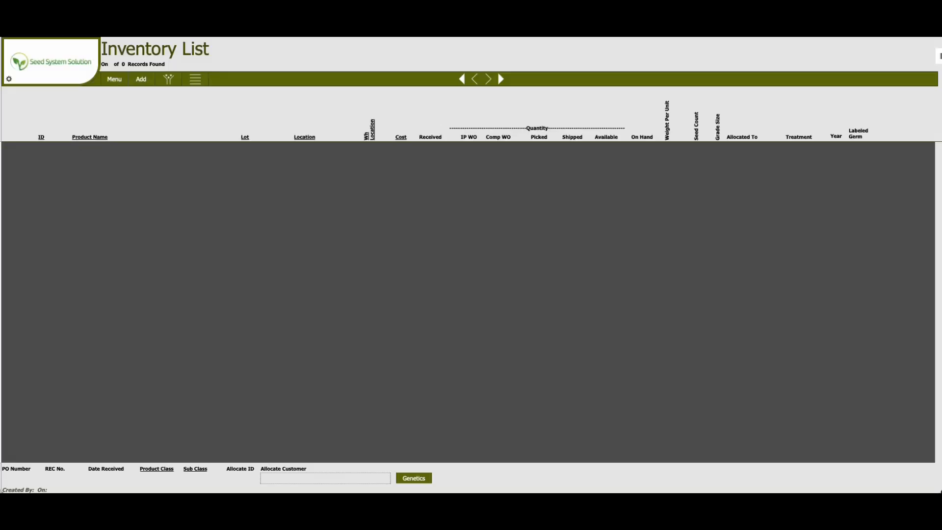
drag(941, 56, 472, 35)
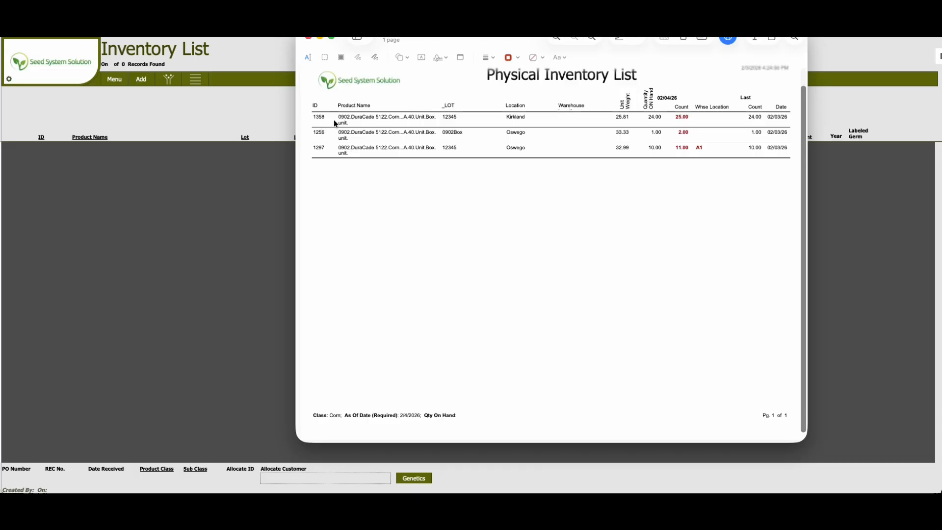
drag(528, 42, 941, 61)
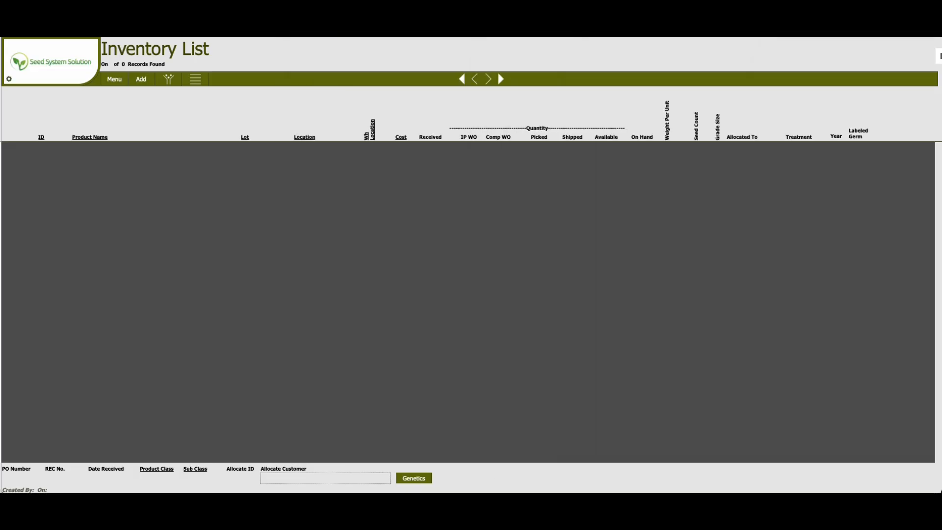
Filter the inventory list to inventory ID 1358.
click(169, 81)
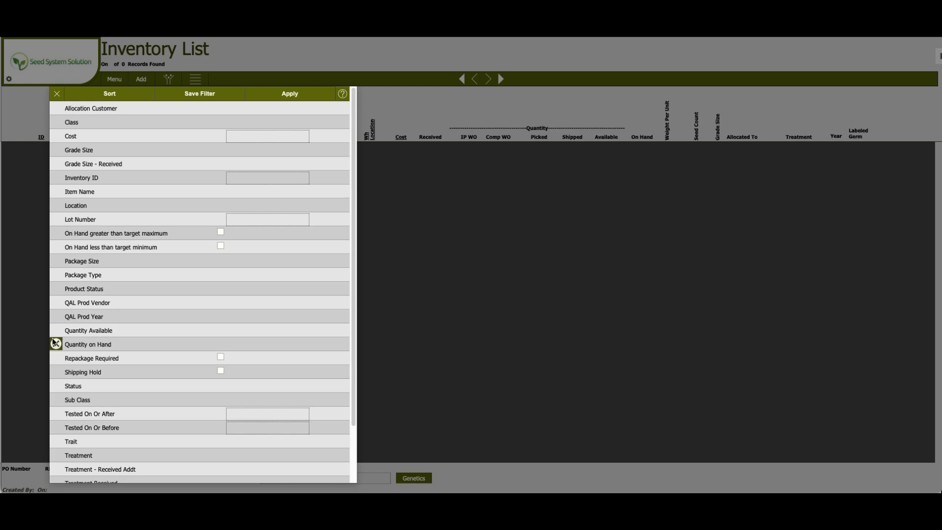
click(263, 179)
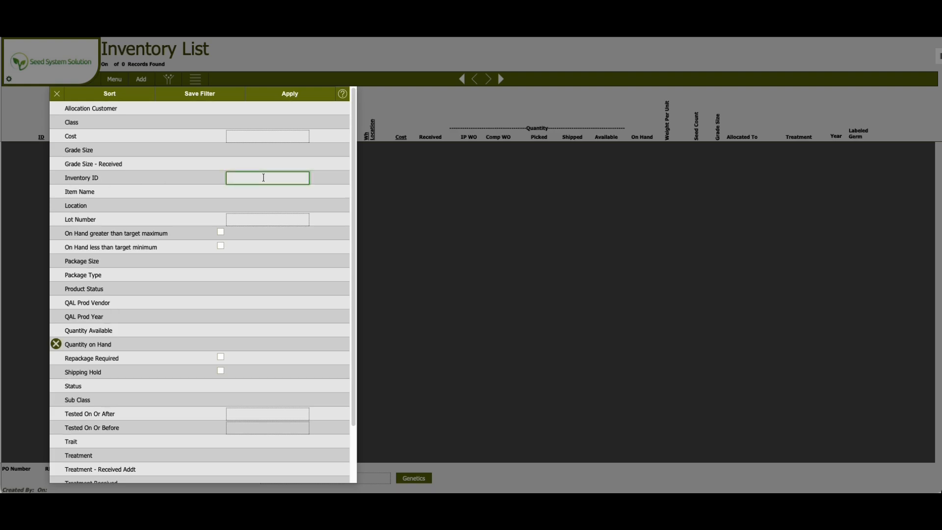
text(1358)
click(57, 347)
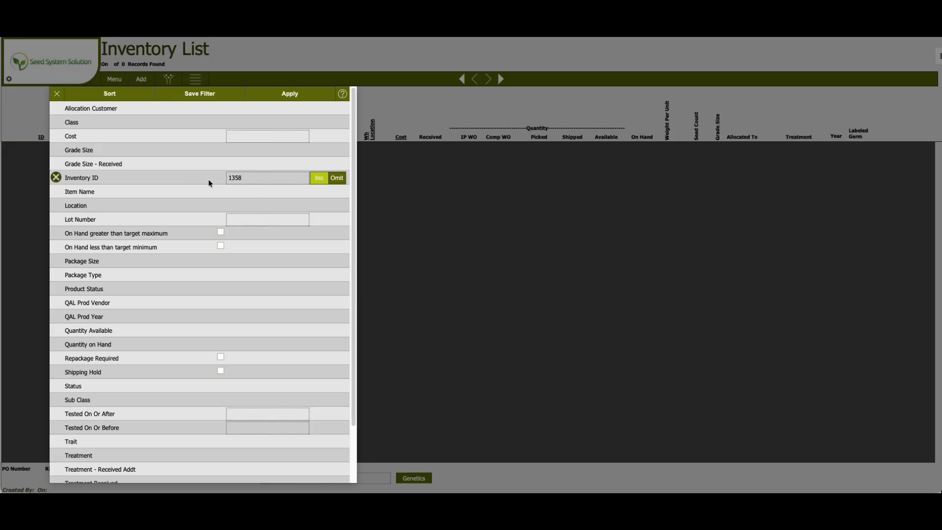
click(275, 91)
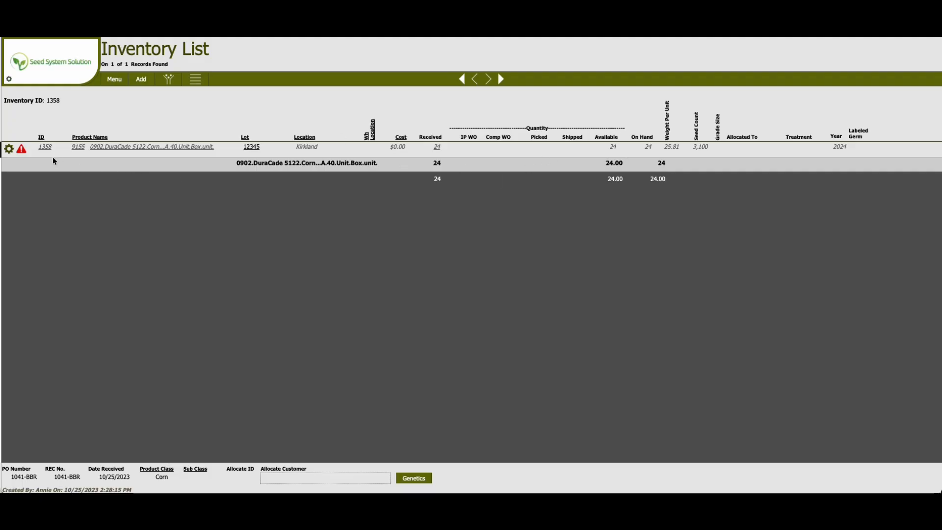
Create a Physical Adjustment work order from inventory 1358.
click(9, 150)
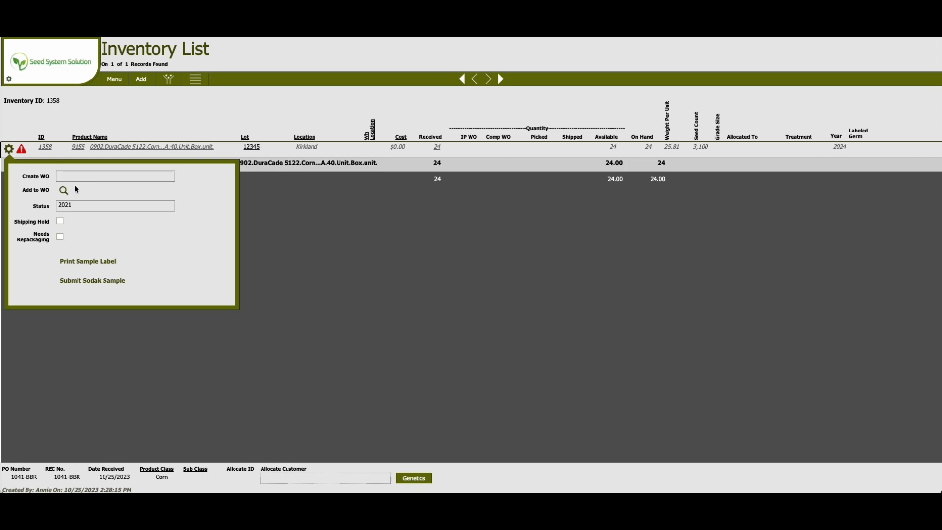
click(98, 176)
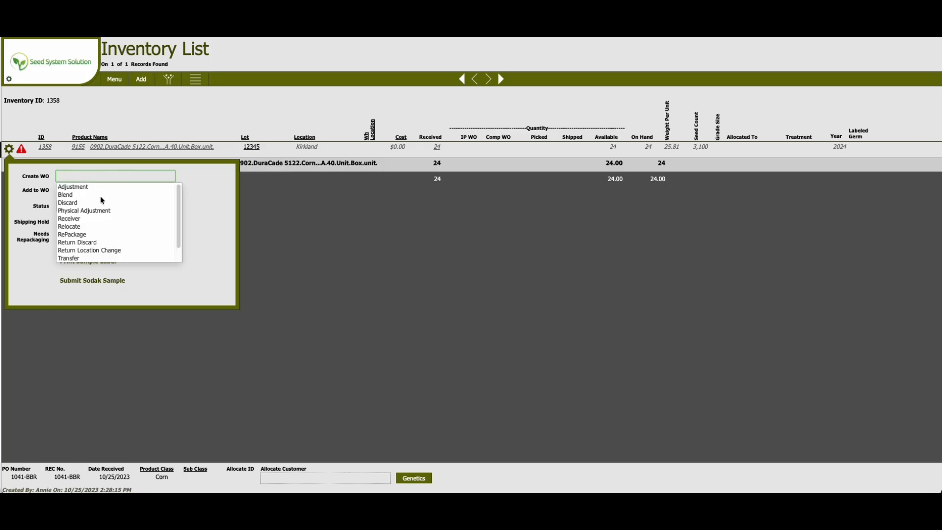
scroll(103, 212, down, 2)
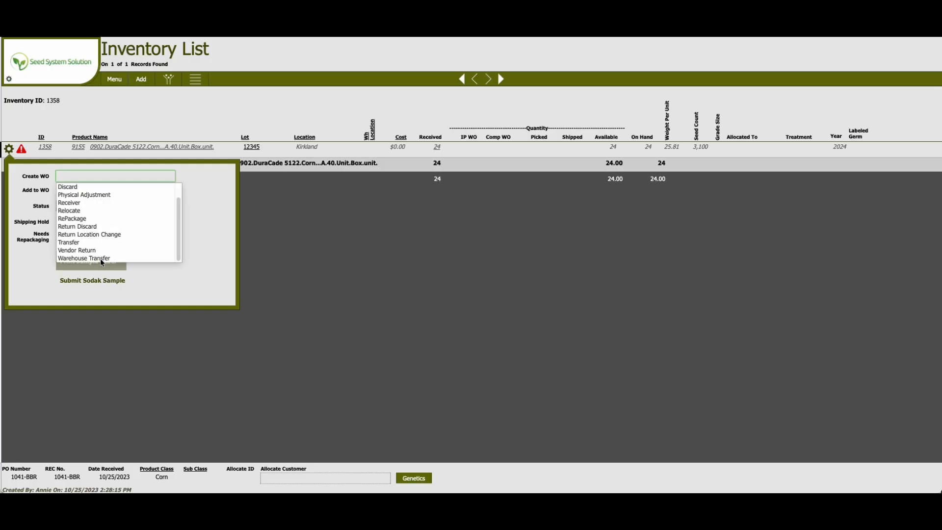
scroll(105, 253, up, 1)
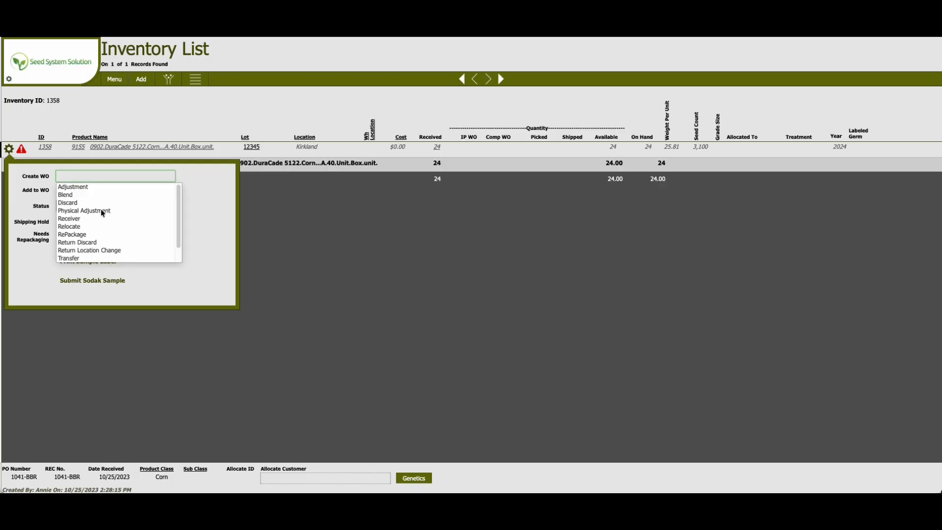
click(76, 211)
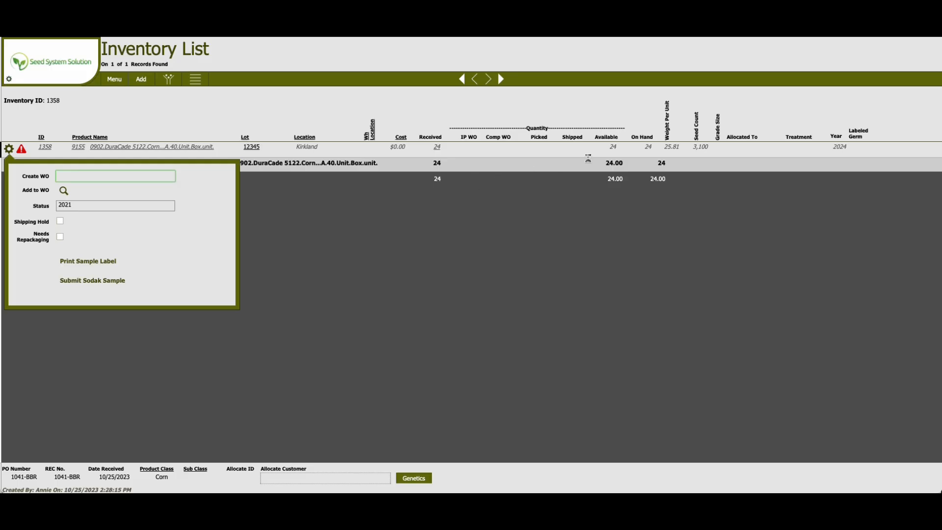
click(615, 151)
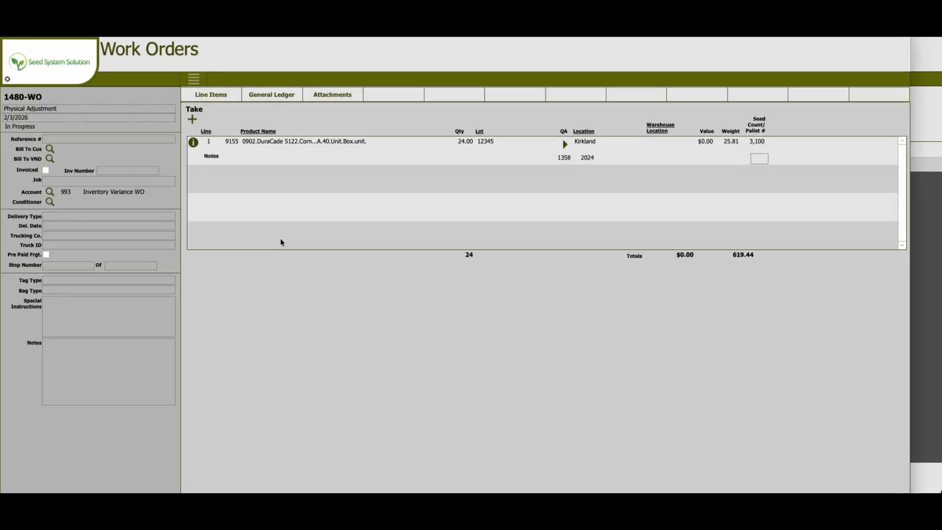
Edit the work order line for inventory 1358 and set its quantity to -1.
click(320, 155)
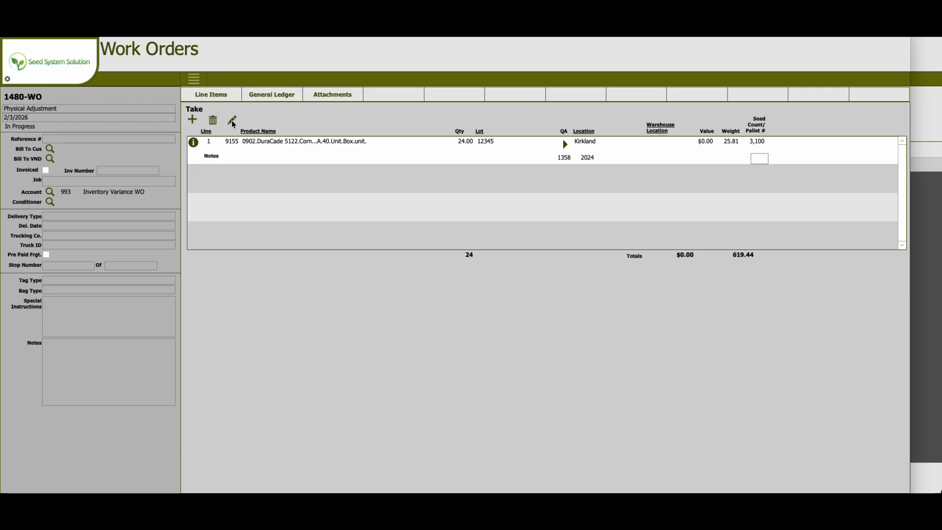
click(232, 121)
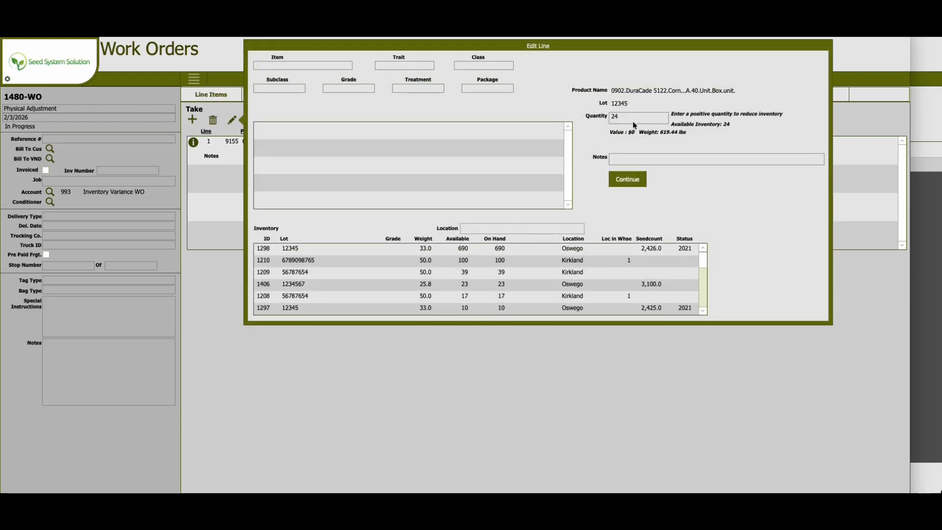
click(633, 121)
key(BackSpace)
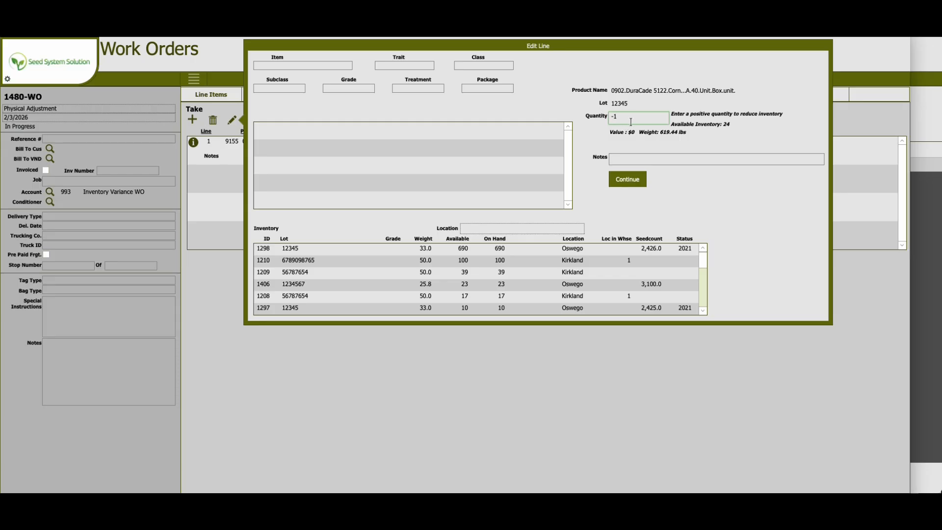
click(632, 161)
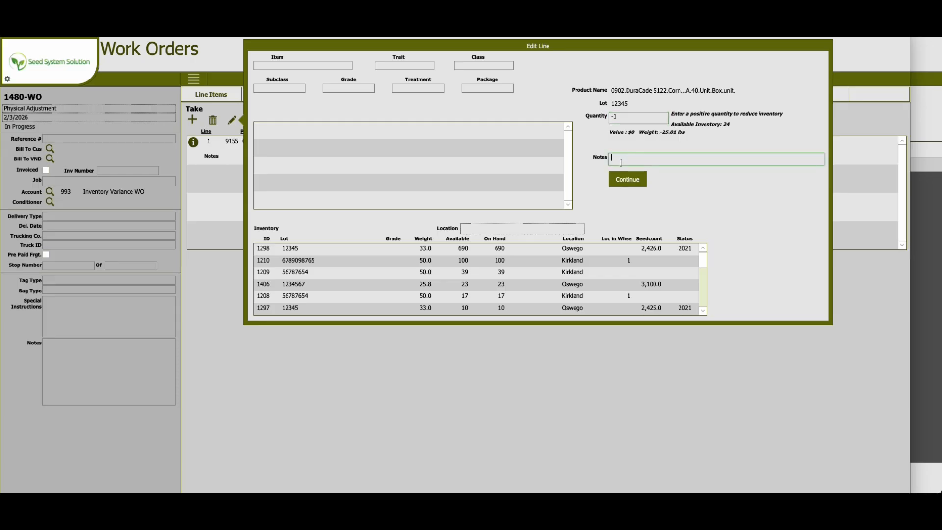
click(634, 182)
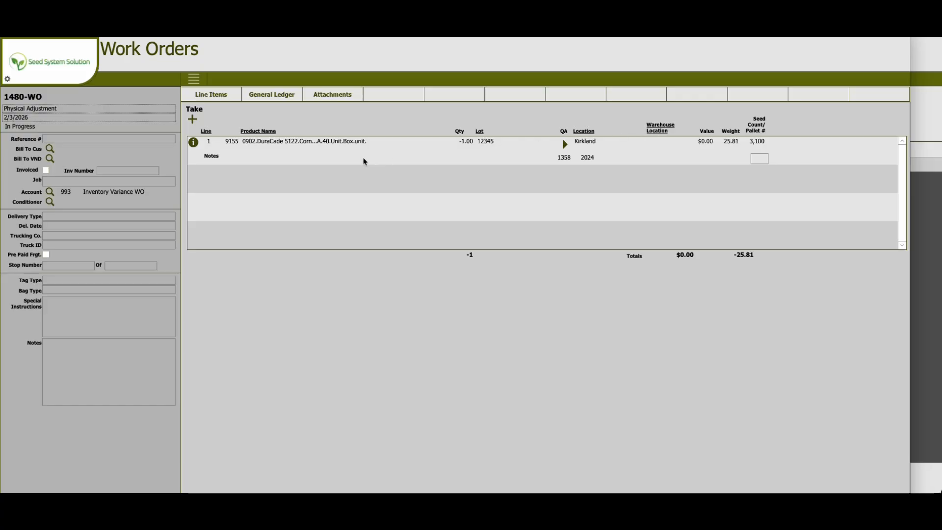
Enter "Physical Count Adjustment" as the work order notes.
click(76, 390)
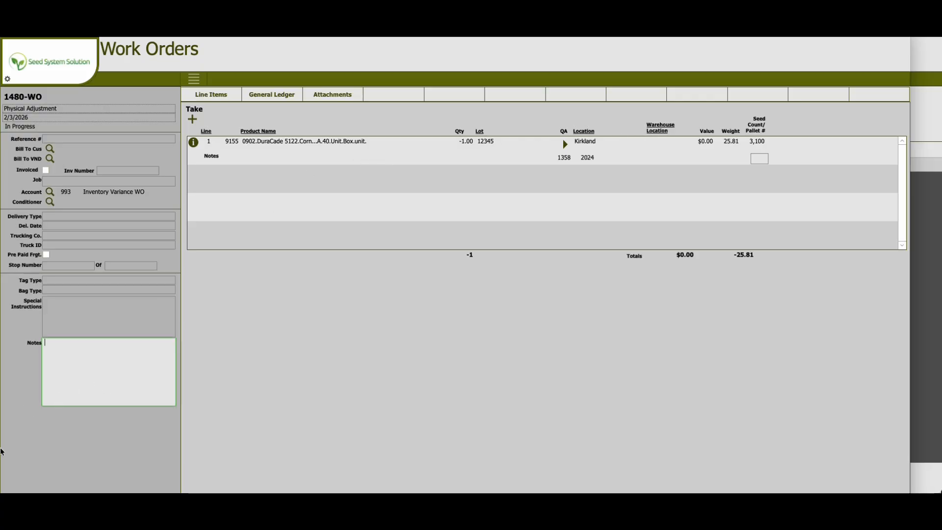
text(Physical)
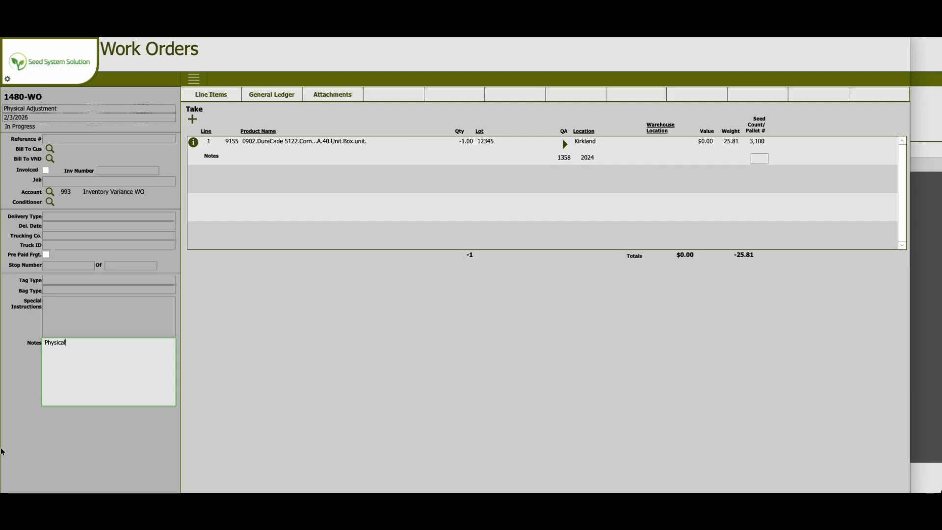
text( ACount A)
key(BackSpace)
text(Aj)
text(djustment)
click(296, 152)
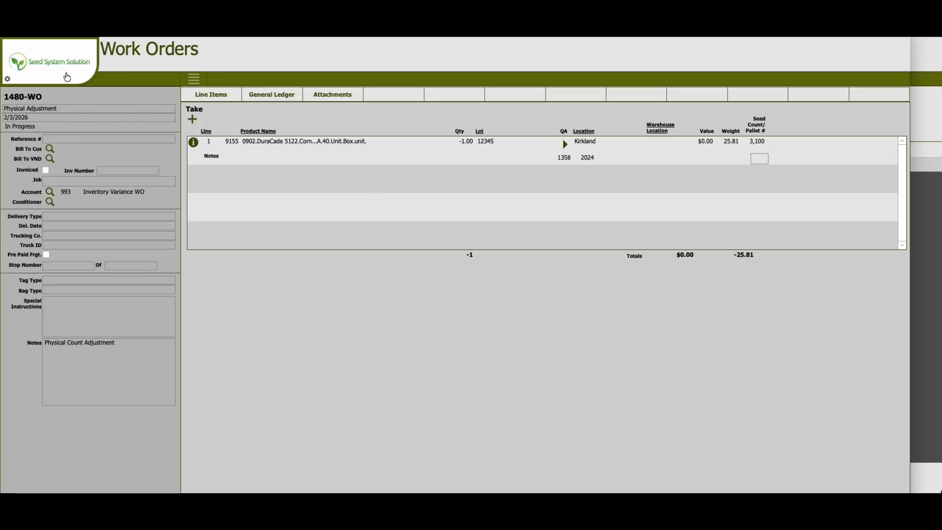
Return to the inventory list and filter it to inventory ID 1256.
click(70, 81)
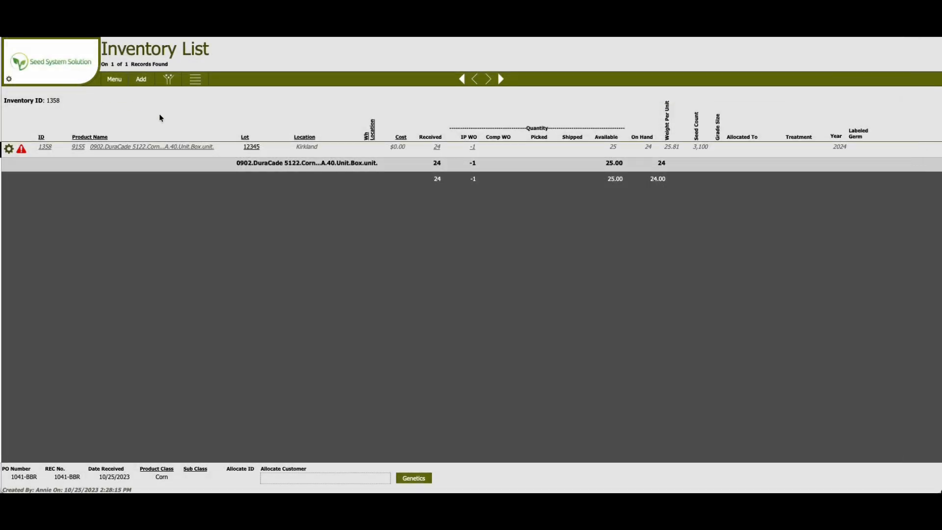
click(169, 80)
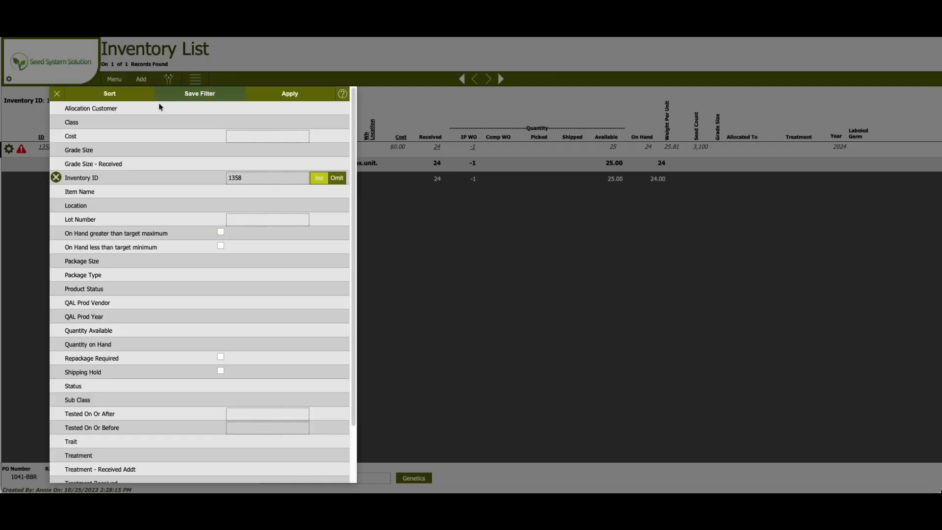
click(250, 176)
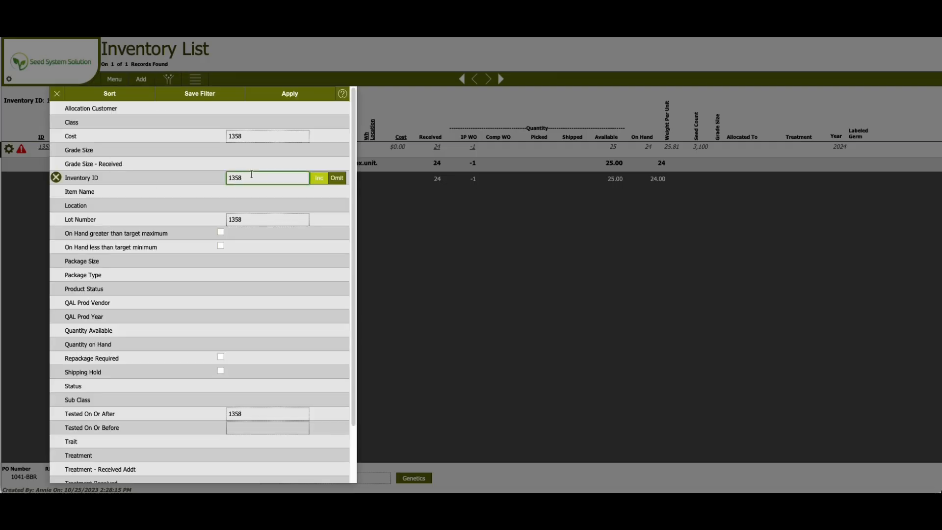
key(BackSpace)
key(BackSpace)
text(56)
click(291, 188)
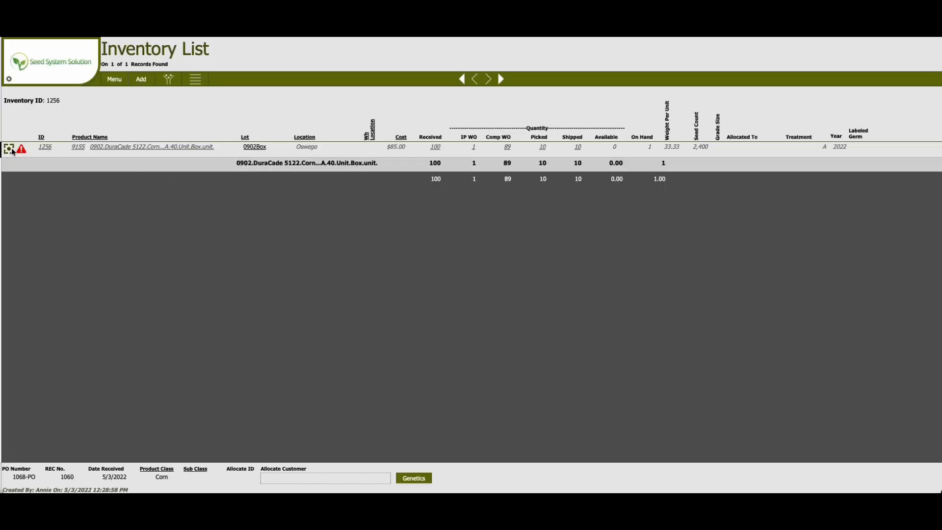
Add inventory 1256 to the existing 1480-WO Physical Adjustment work order.
click(10, 149)
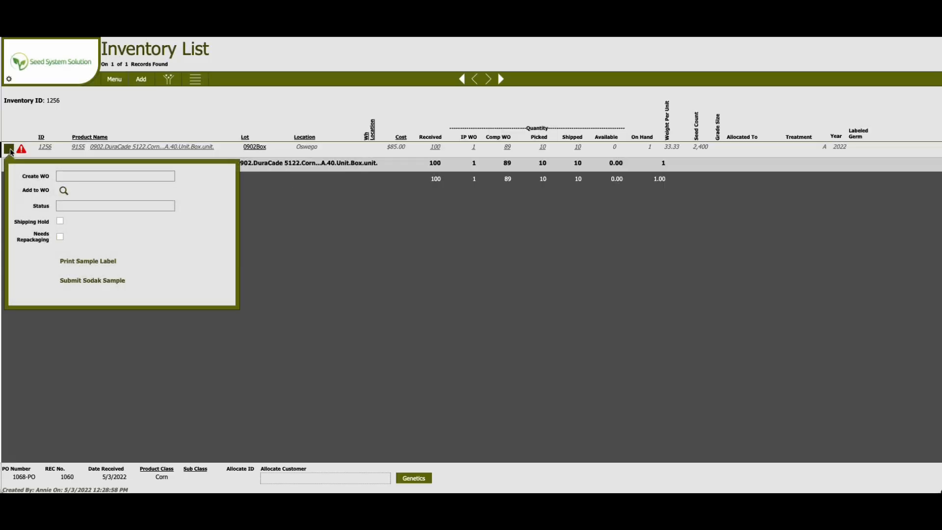
click(63, 191)
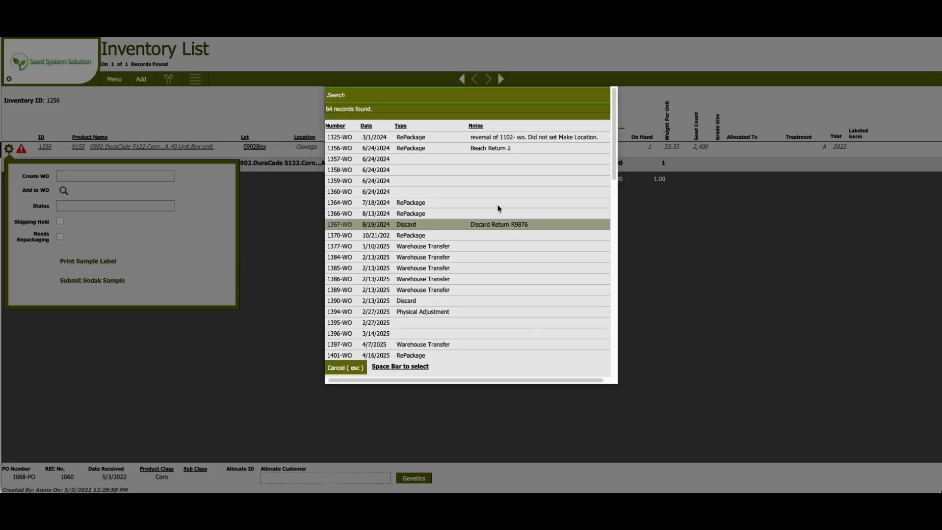
drag(612, 149, 597, 410)
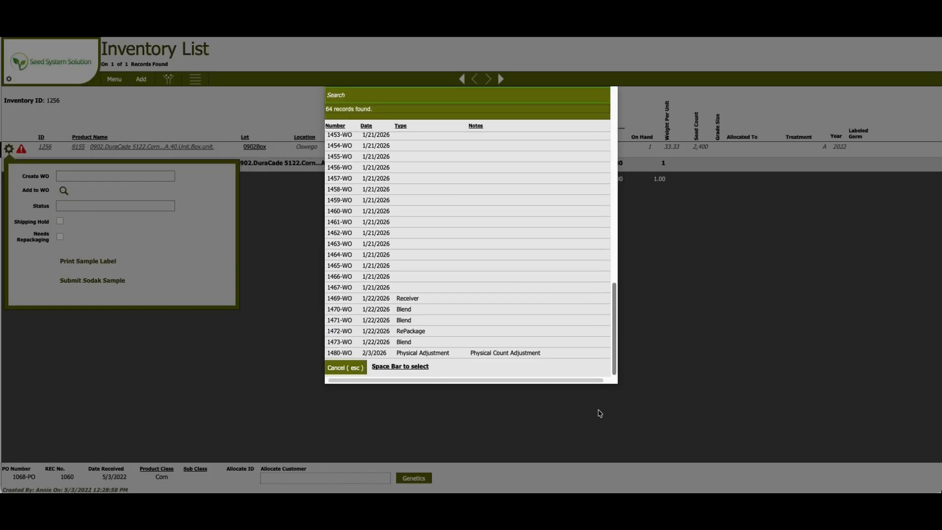
click(401, 355)
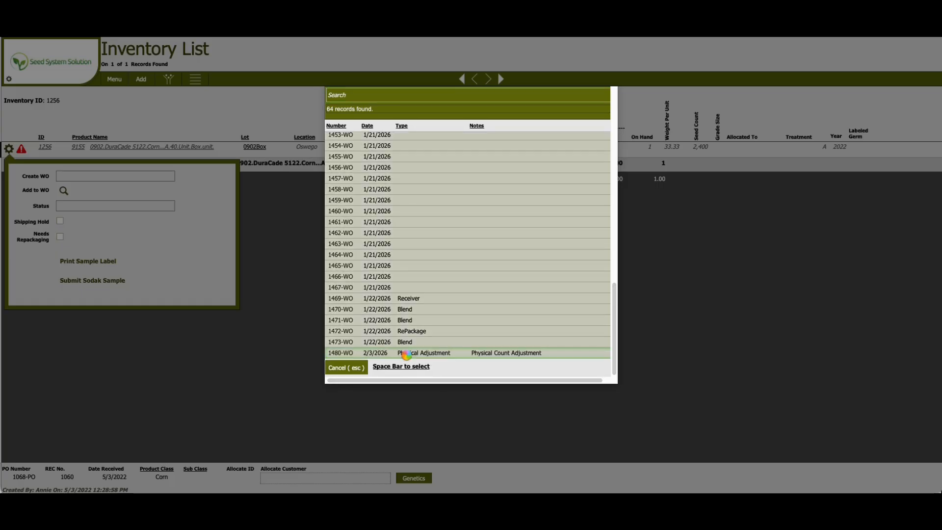
click(406, 354)
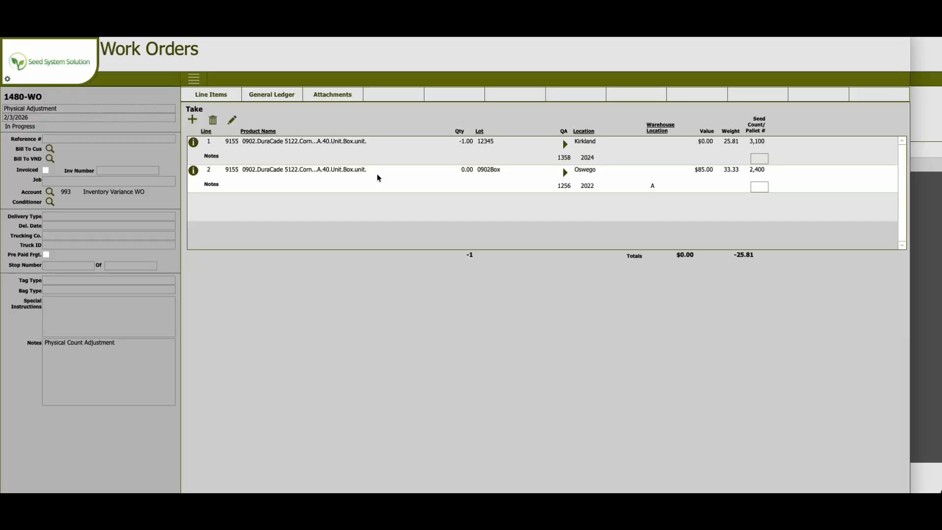
Edit the work order line for inventory 1256 and set its quantity to -1.
click(233, 124)
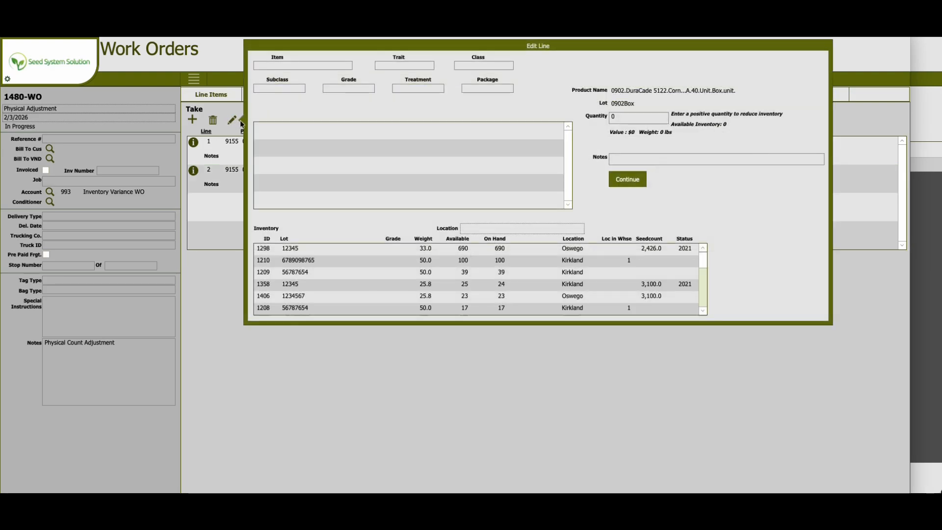
click(630, 116)
text(-1)
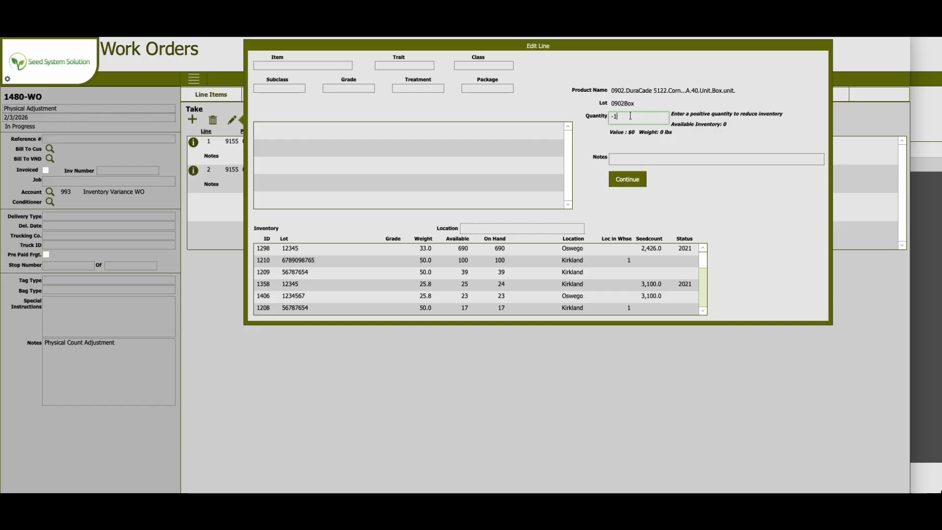
click(628, 180)
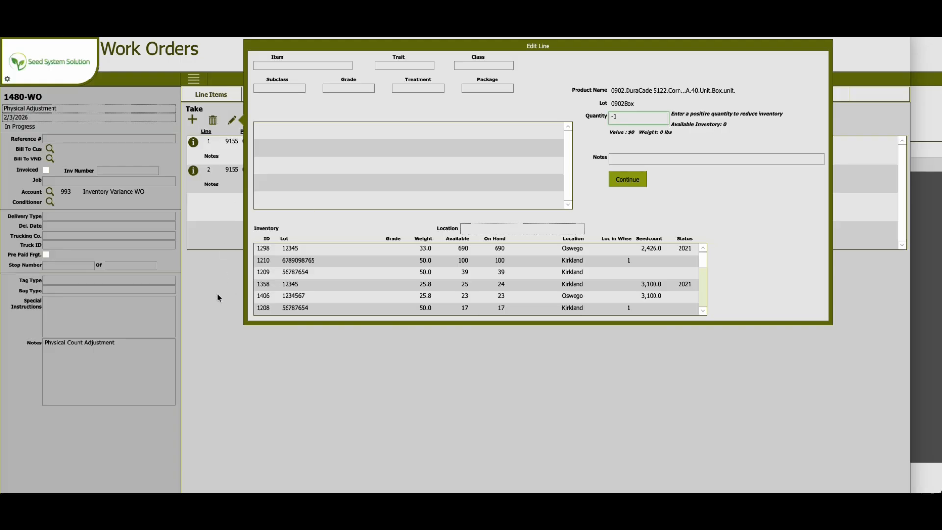
Complete the work order with completion date 2/3/2026, accepting the out-of-balance confirmation, and leave the work order.
click(194, 79)
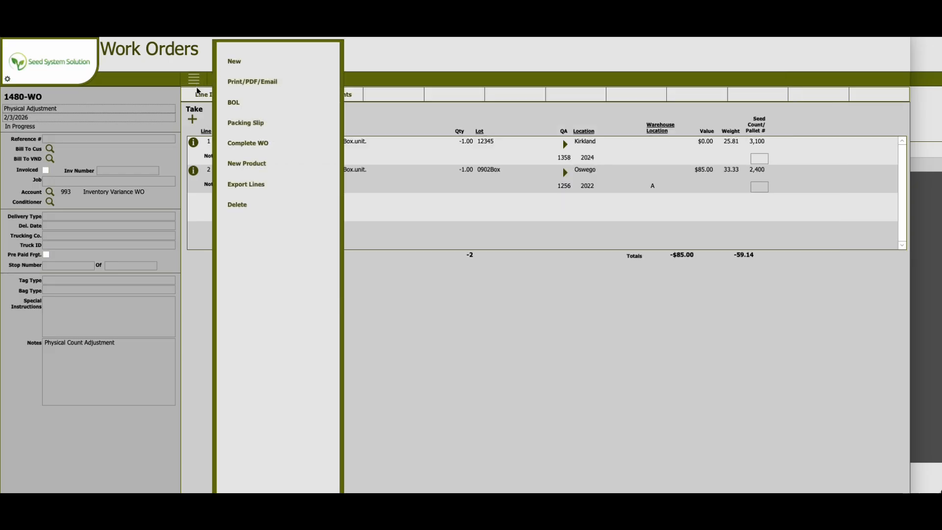
click(245, 143)
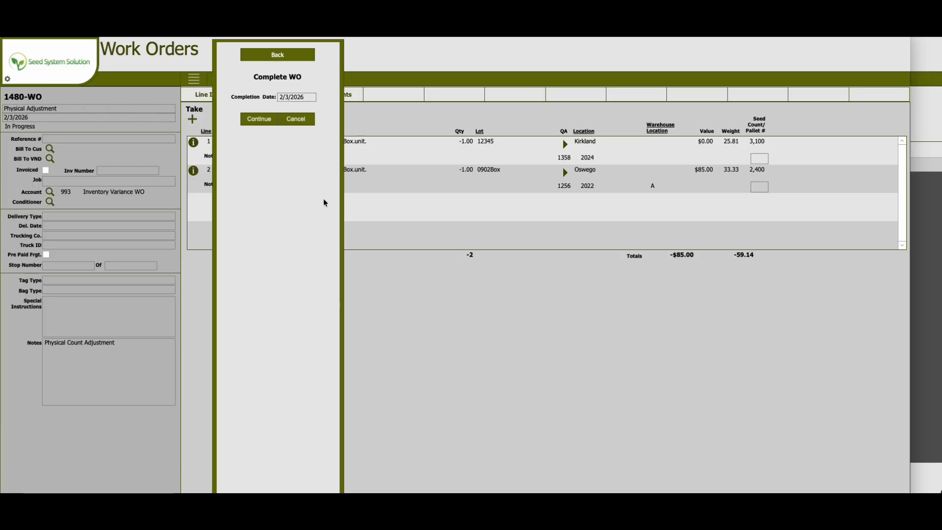
click(263, 122)
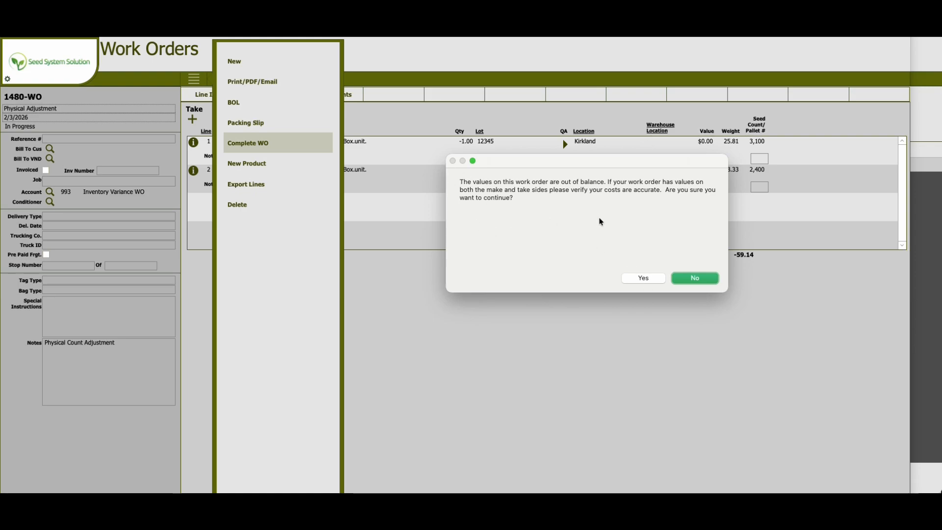
click(644, 277)
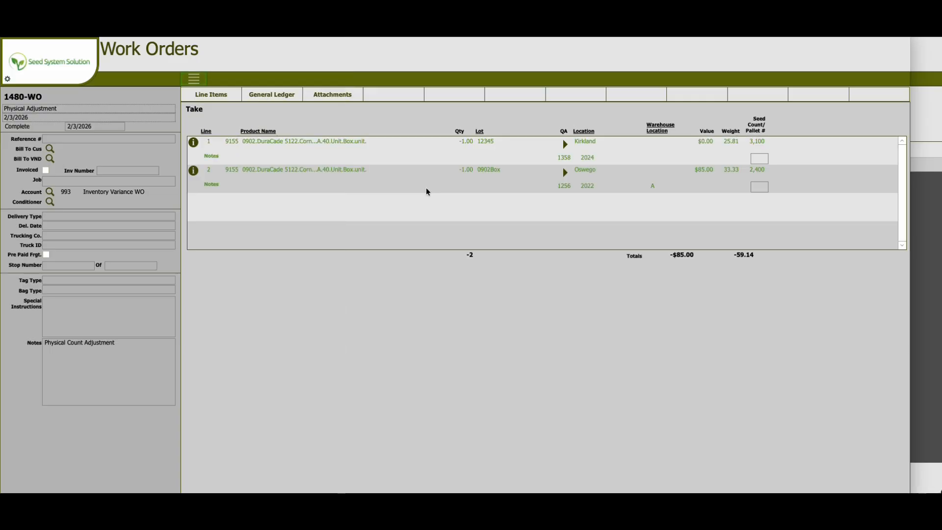
click(33, 63)
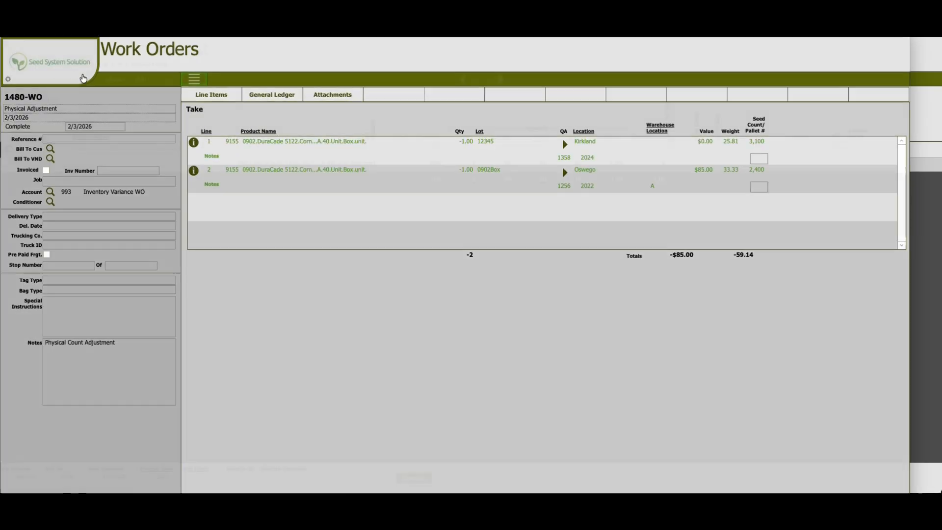